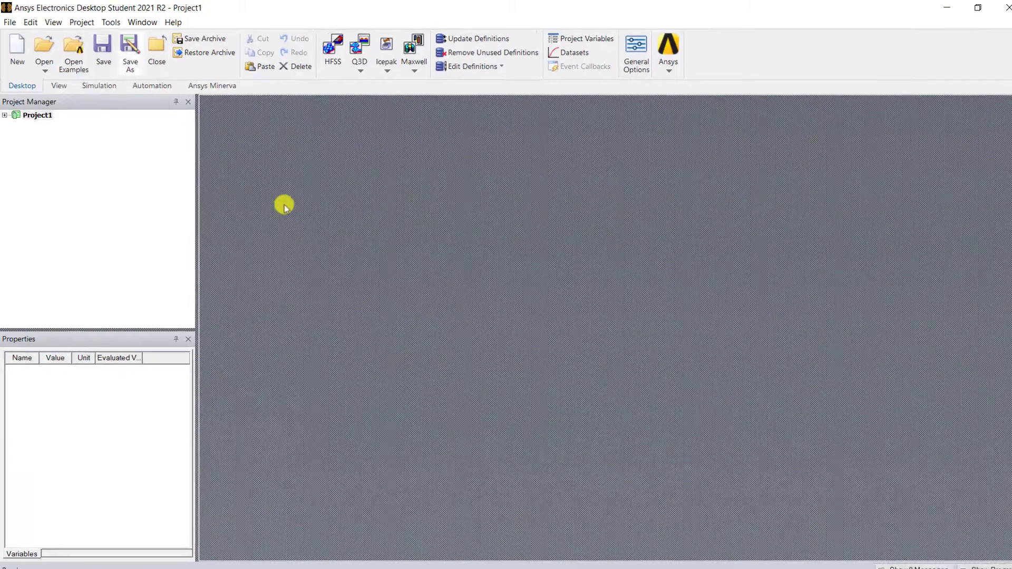
- Insert a new HFSS design, HFSSDesign1, into Project1
left_click(86, 24)
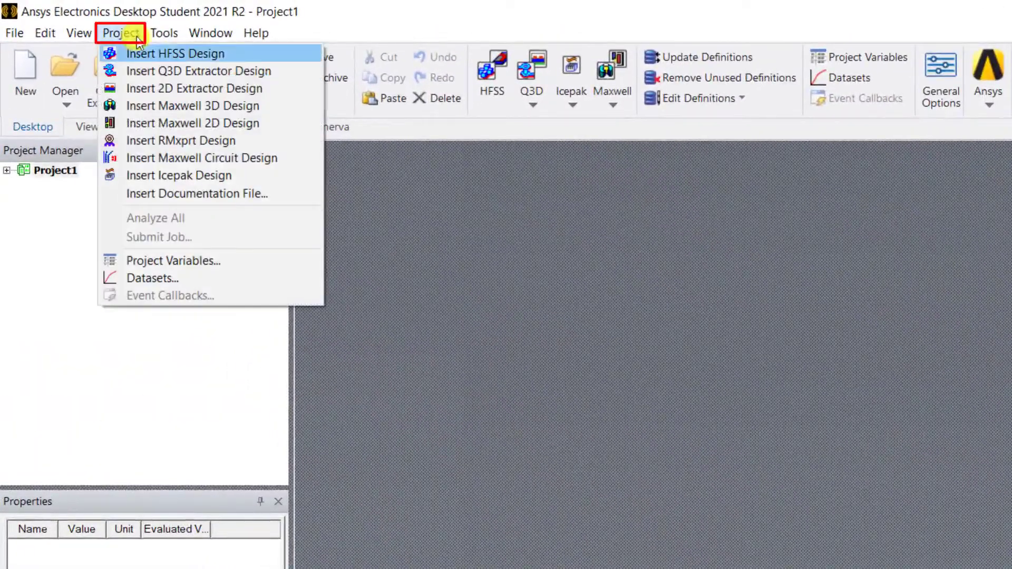
left_click(235, 56)
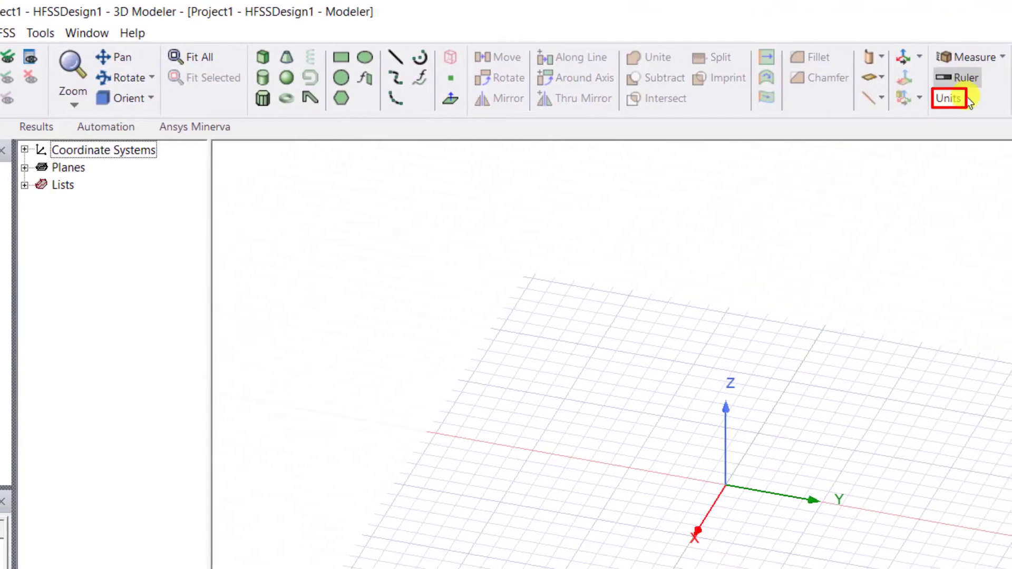
- Change HFSSDesign1's model length units to mil
left_click(962, 101)
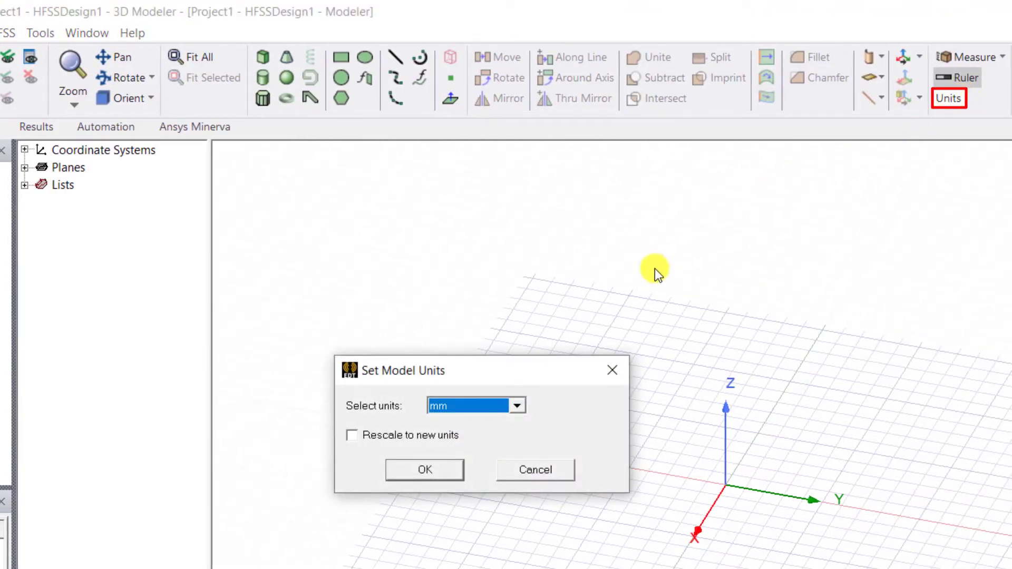
left_click(518, 406)
left_click(499, 366)
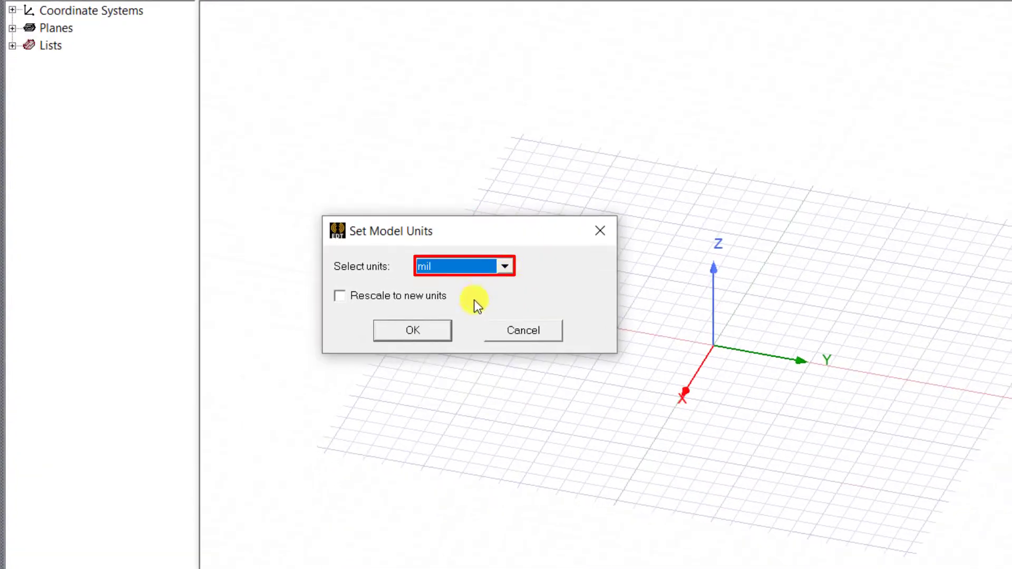
left_click(445, 330)
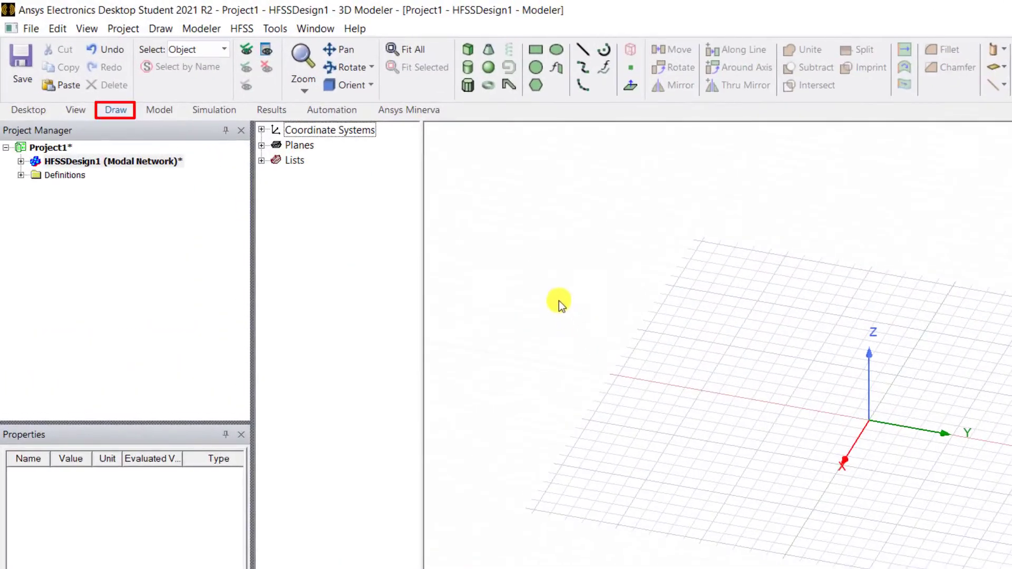
- Draw a box solid Box1 from the origin and select its vacuum solid group
left_click(468, 51)
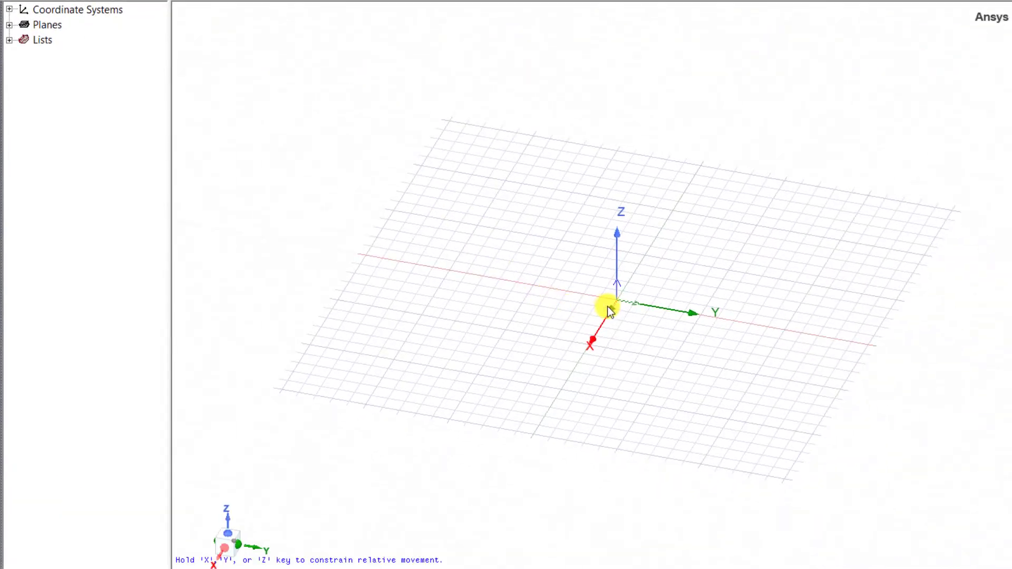
left_click(609, 306)
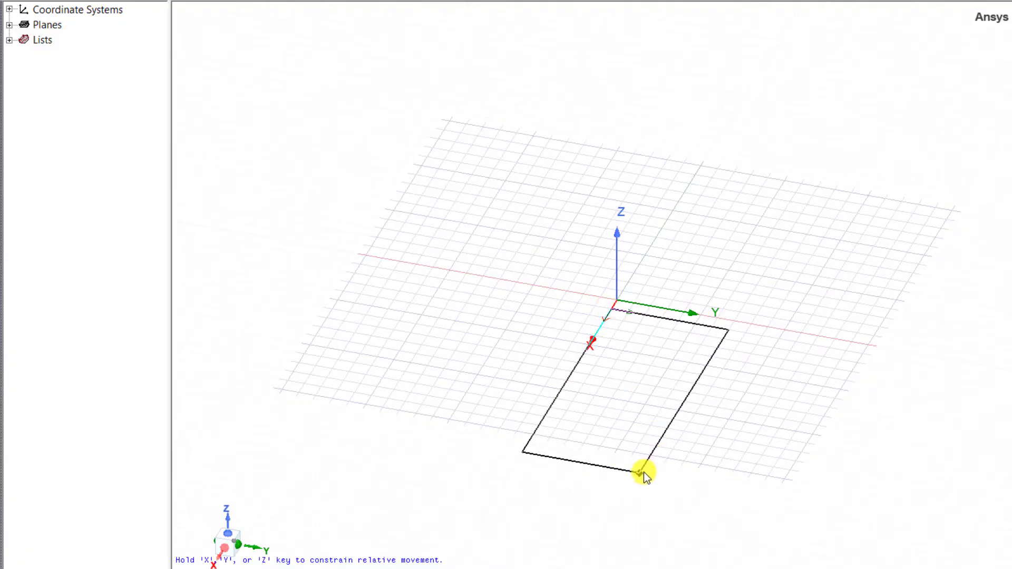
left_click(641, 472)
left_click(637, 431)
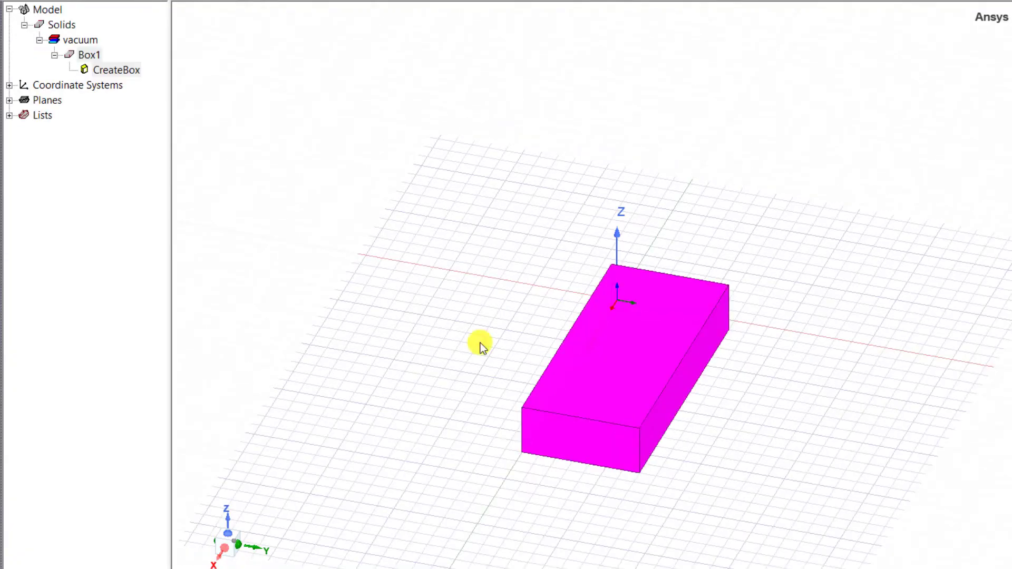
left_click(98, 42)
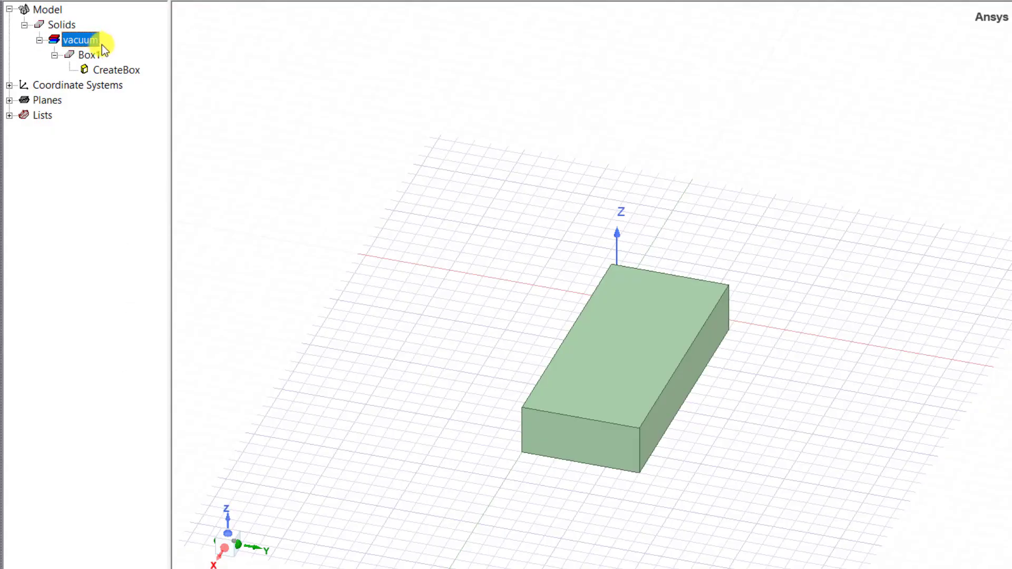
- Enter Box1's Position 0,0,0, XSize 1000, YSize 148 and ZSize 74 in CreateBox properties
double_click(140, 75)
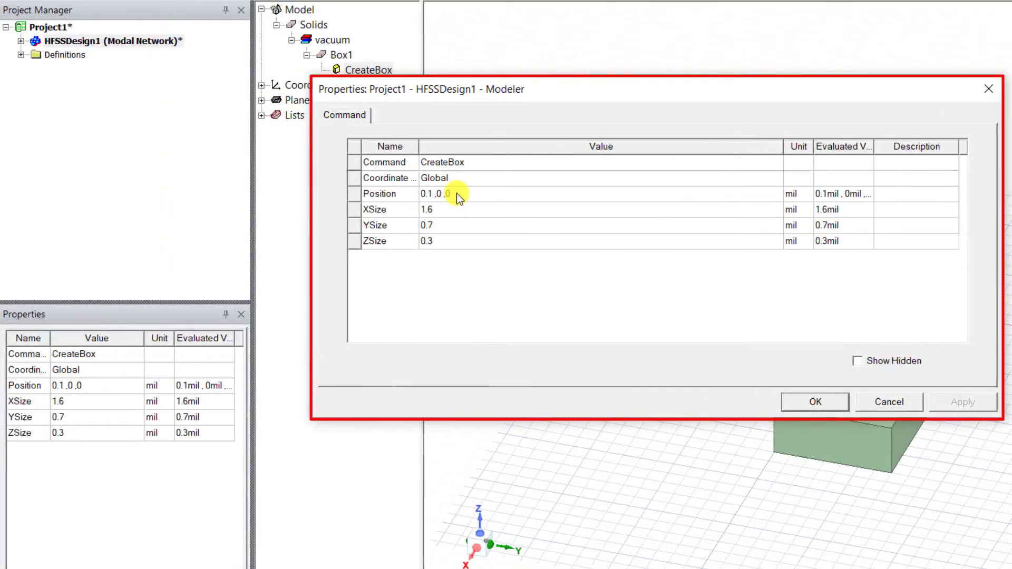
left_click(456, 194)
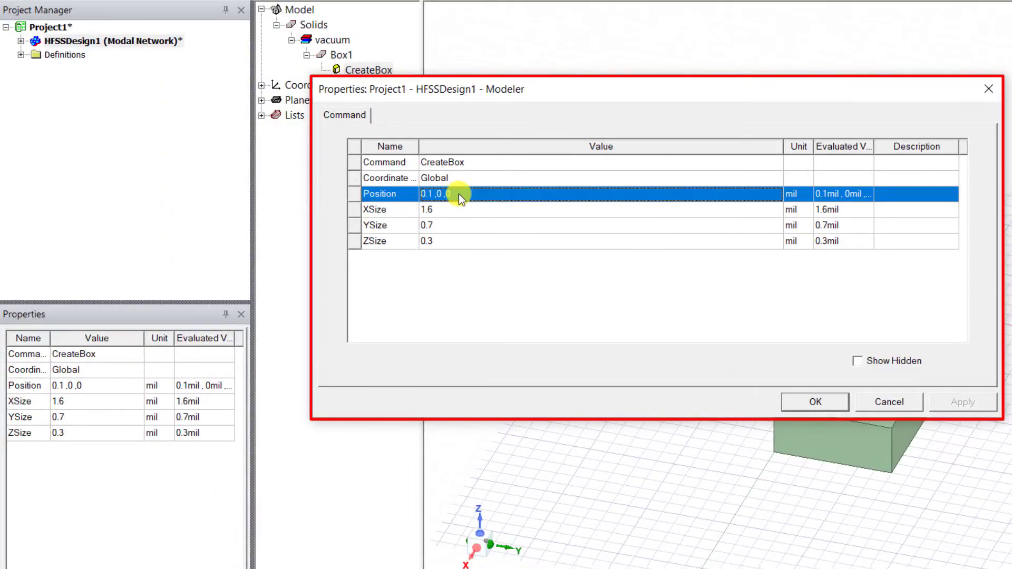
type("0,")
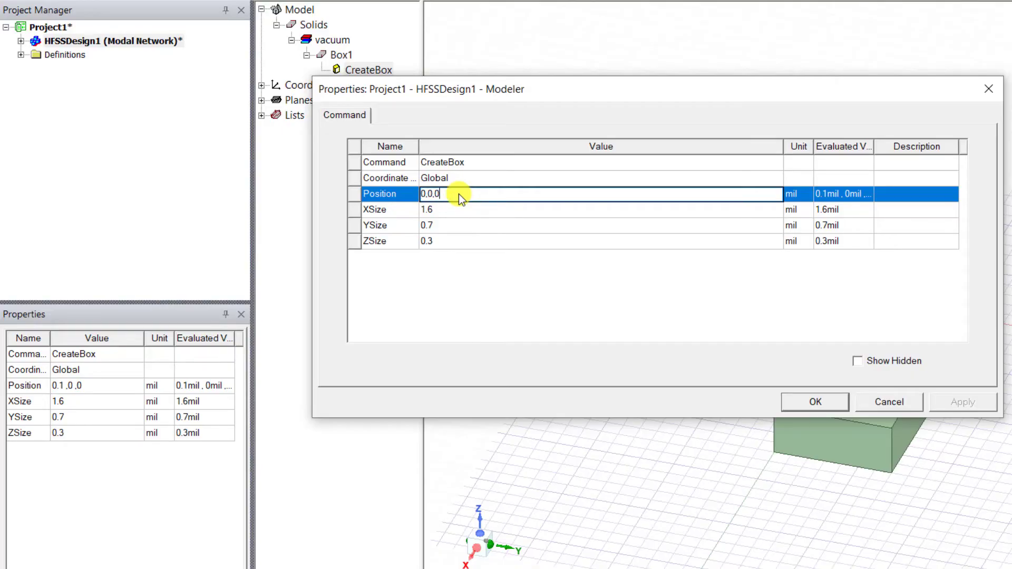
left_click(461, 210)
type("1000")
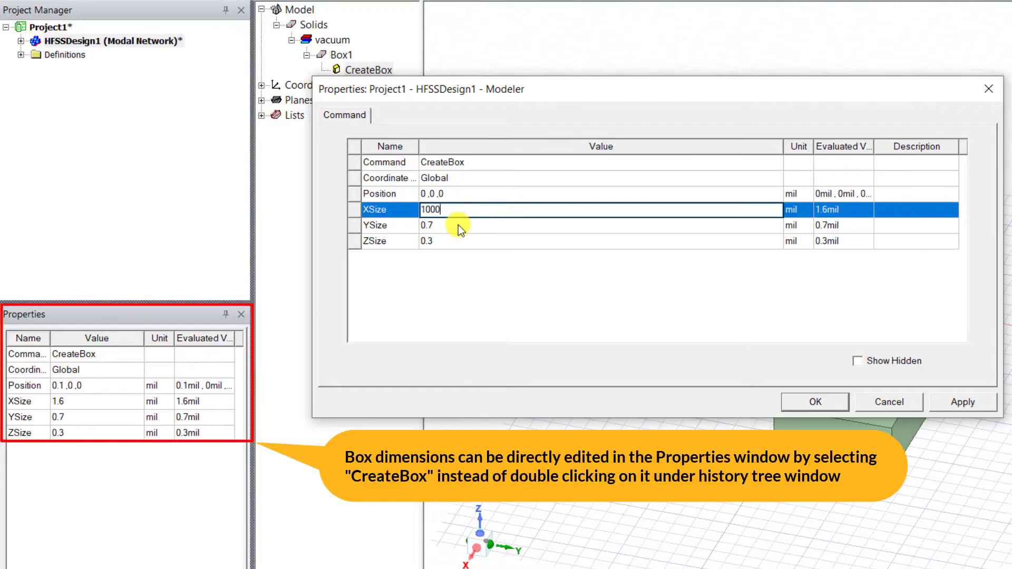
left_click(457, 225)
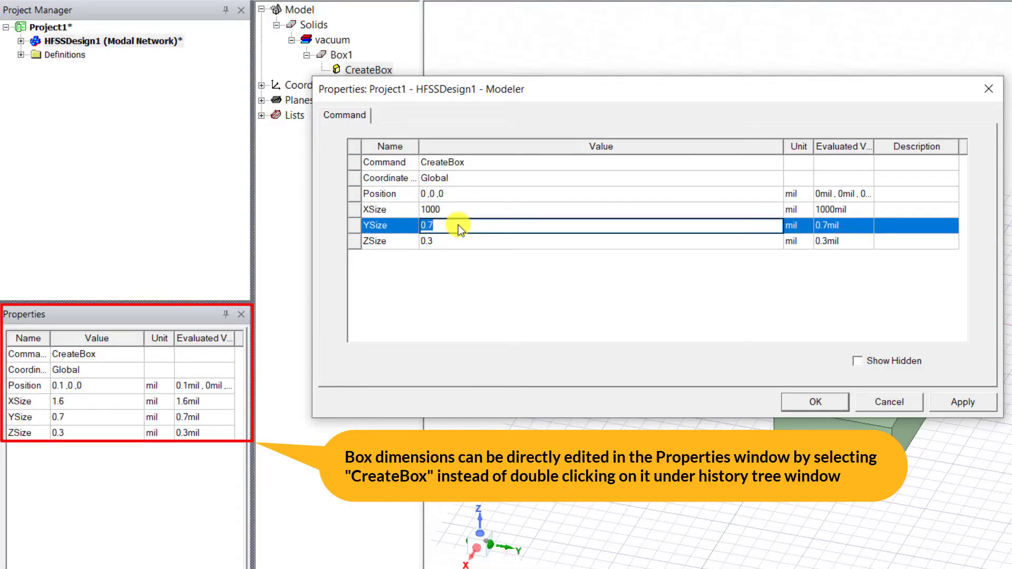
type("148")
left_click(457, 243)
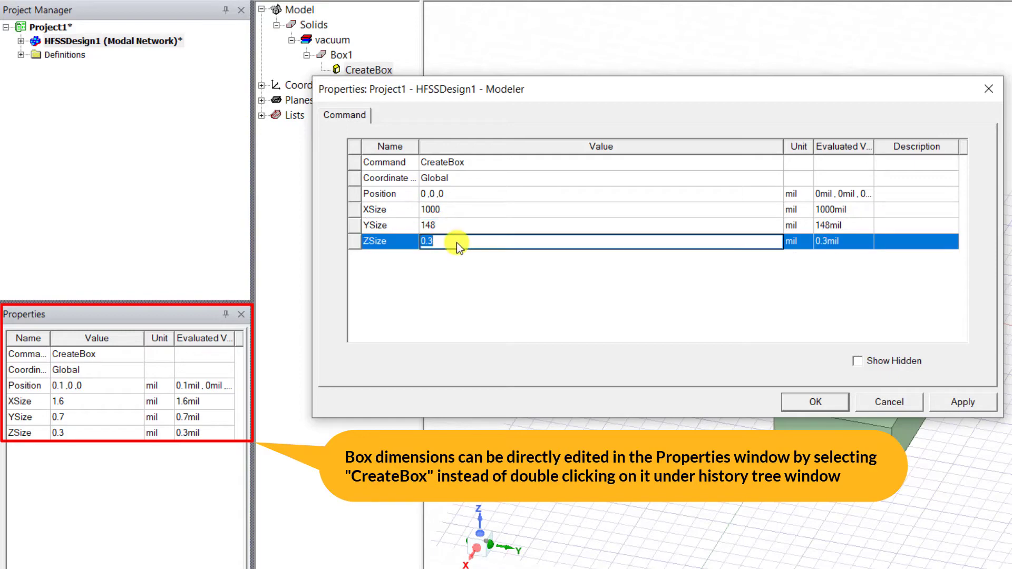
type("74")
- Apply the 1000 × 148 × 74 mil dimensions, fit the view, and deselect
left_click(833, 403)
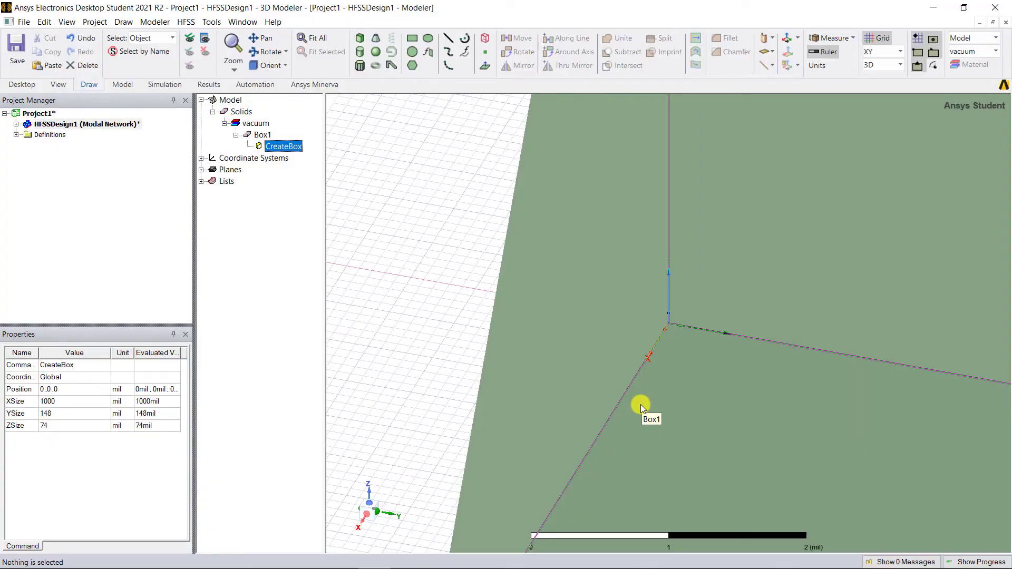
key("ctrl+d")
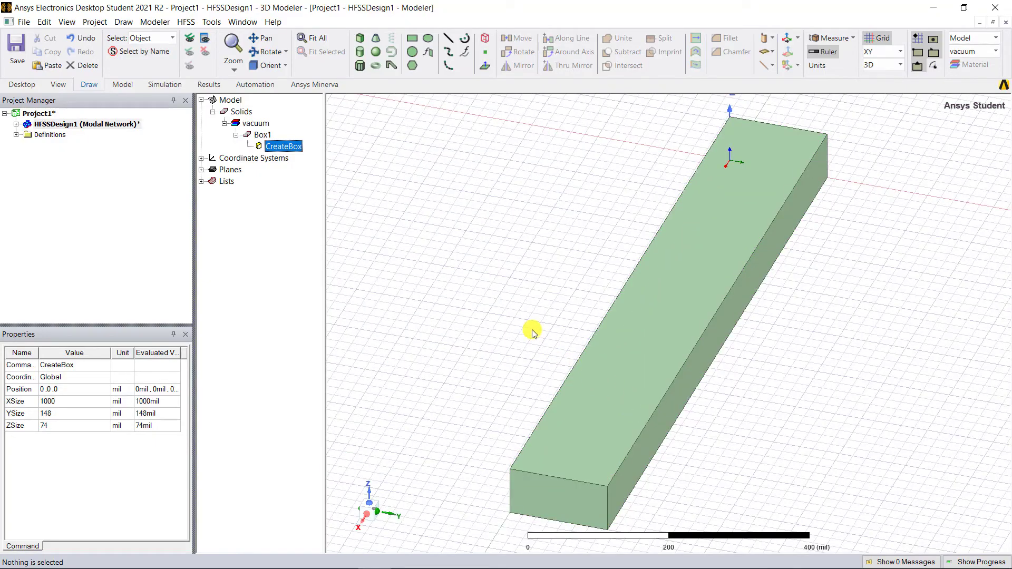
left_click(531, 332)
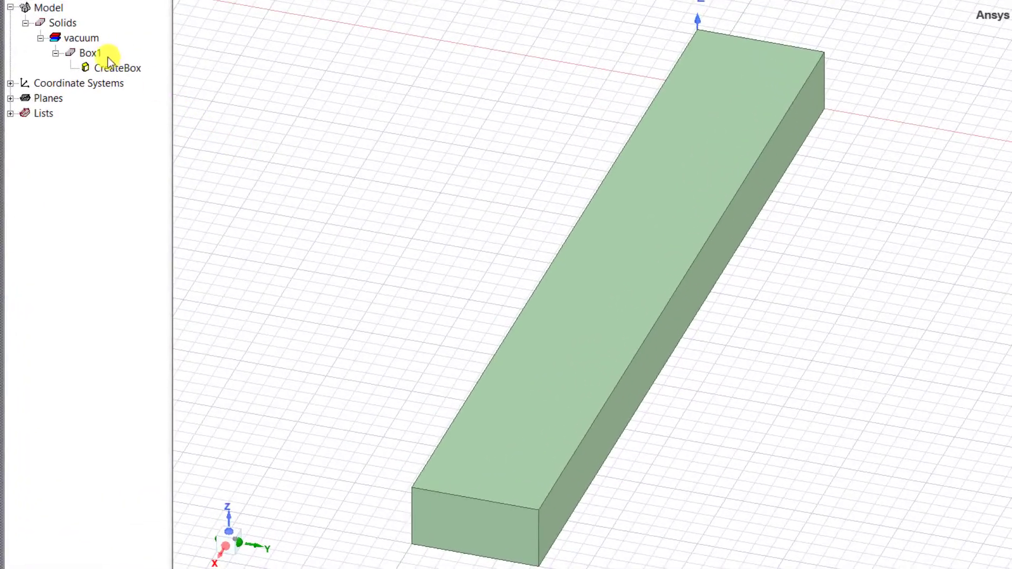
- Rename Box1 to wg_cavity and bring up the materials library for its Material
double_click(103, 52)
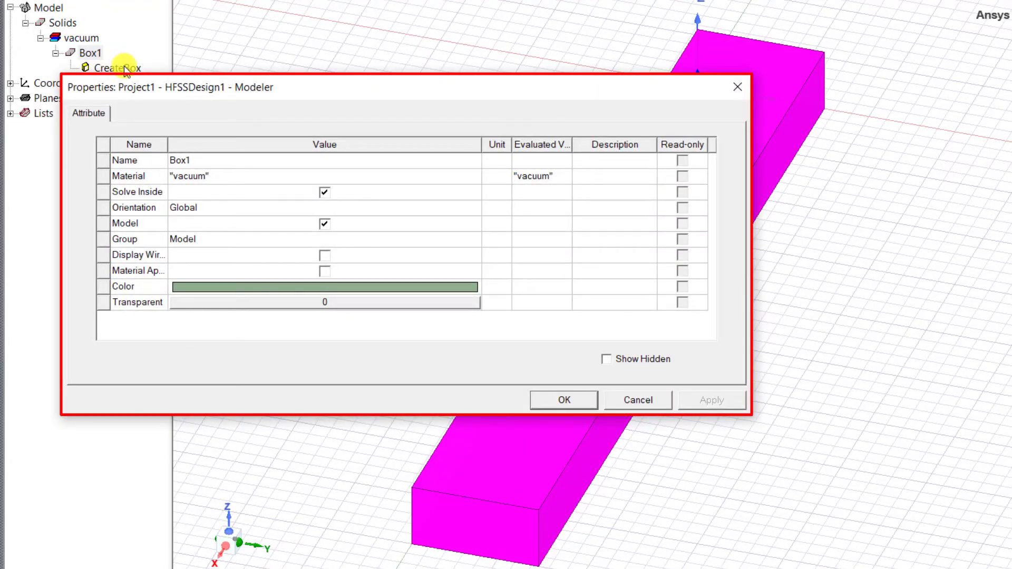
left_click(224, 160)
type("wg_c")
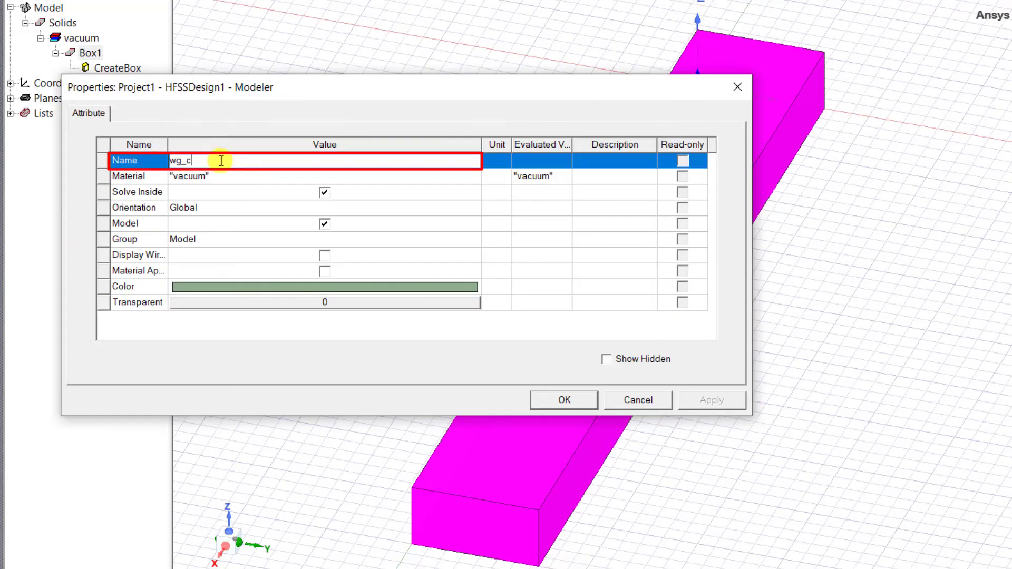
type("avity")
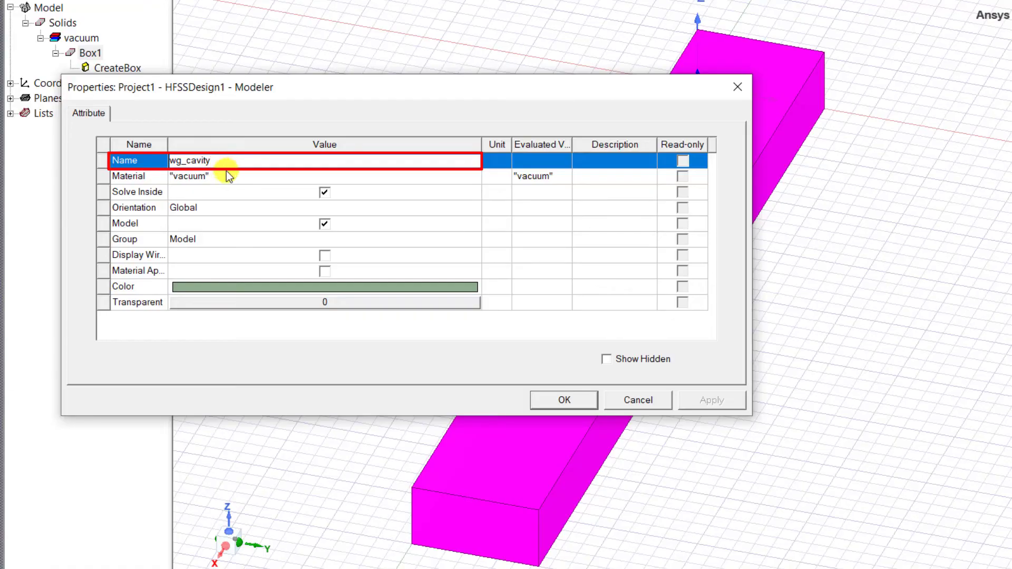
left_click(235, 178)
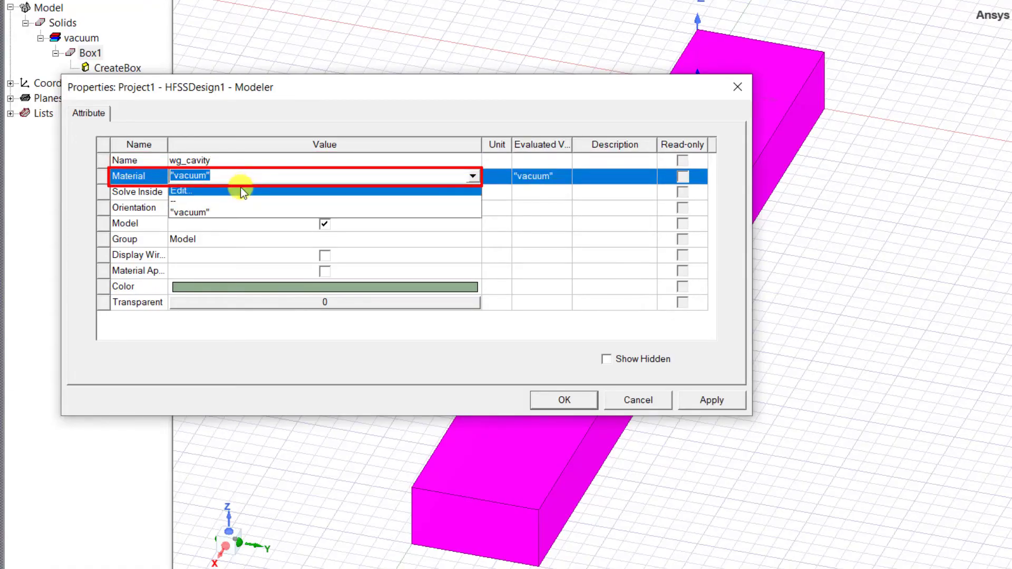
left_click(237, 191)
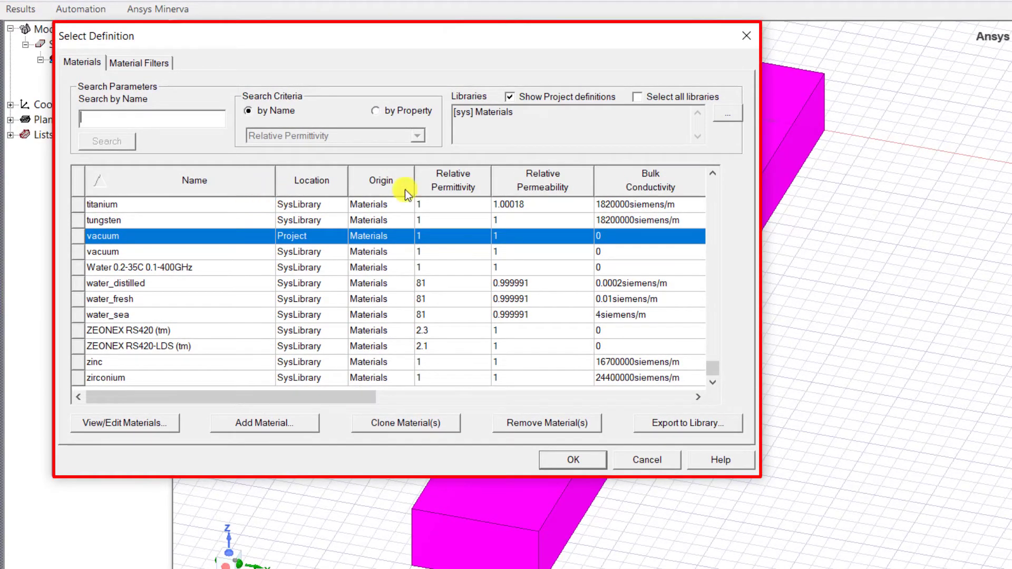
- Browse the included material libraries and inspect the vacuum material's properties without changes
left_click(740, 118)
scroll(839, 141, "down", 2)
scroll(838, 178, "up", 2)
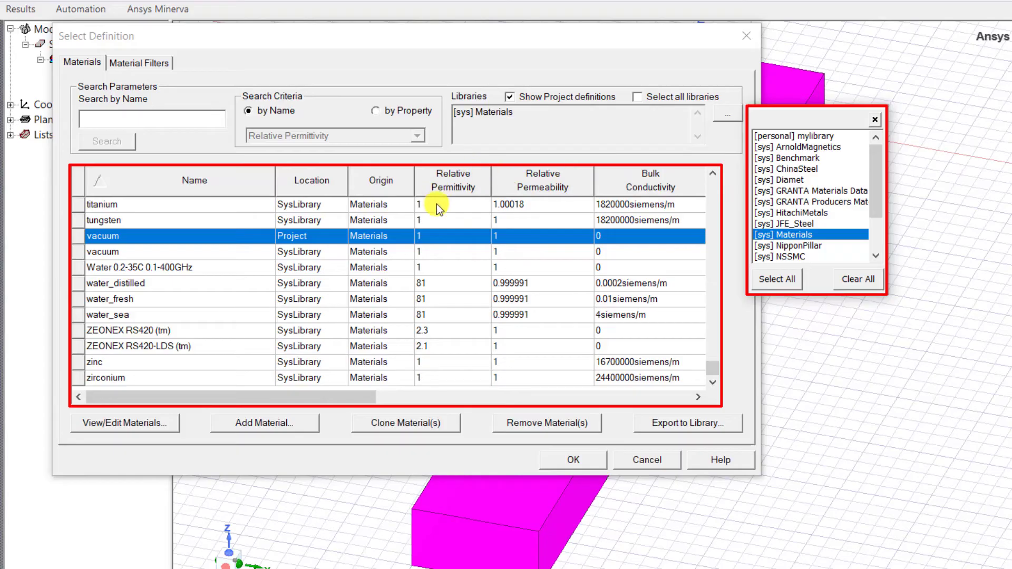
left_click_drag(327, 394, 674, 386)
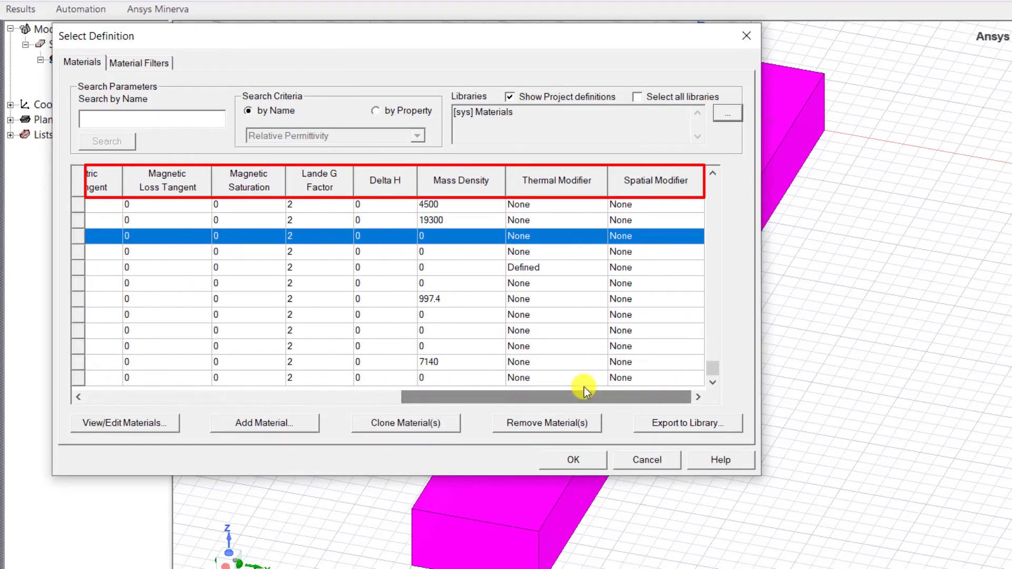
left_click(164, 428)
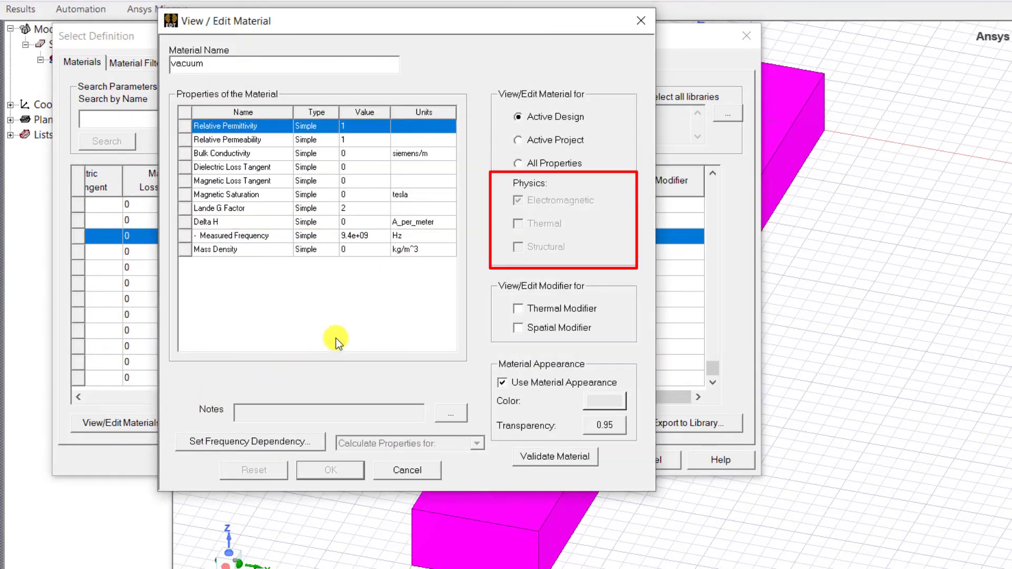
left_click(518, 163)
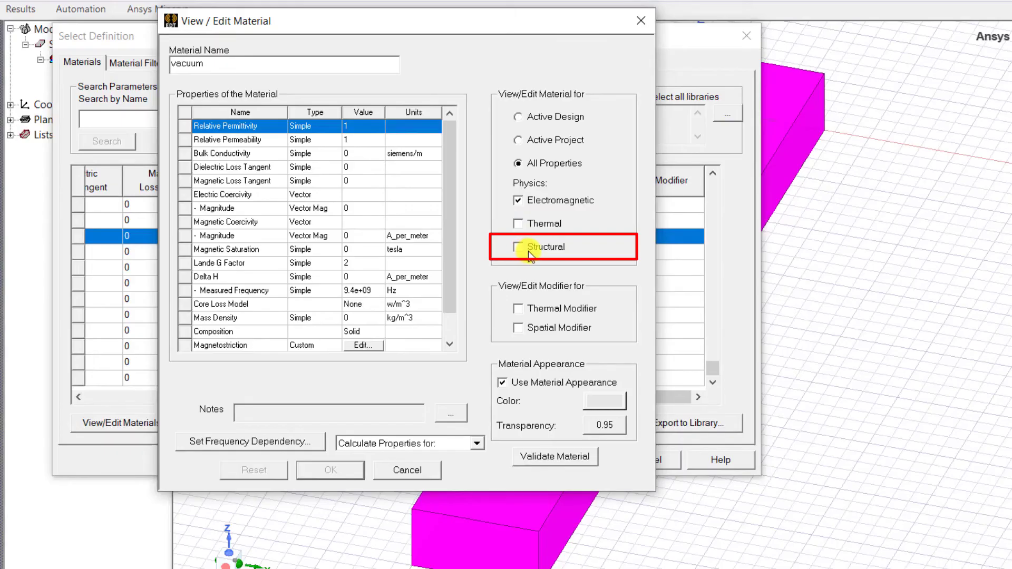
left_click(405, 470)
left_click_drag(416, 406, 124, 397)
- Search for 'tac' and assign Taconic RF-60 (tm) as wg_cavity's material
left_click(114, 119)
type("tac")
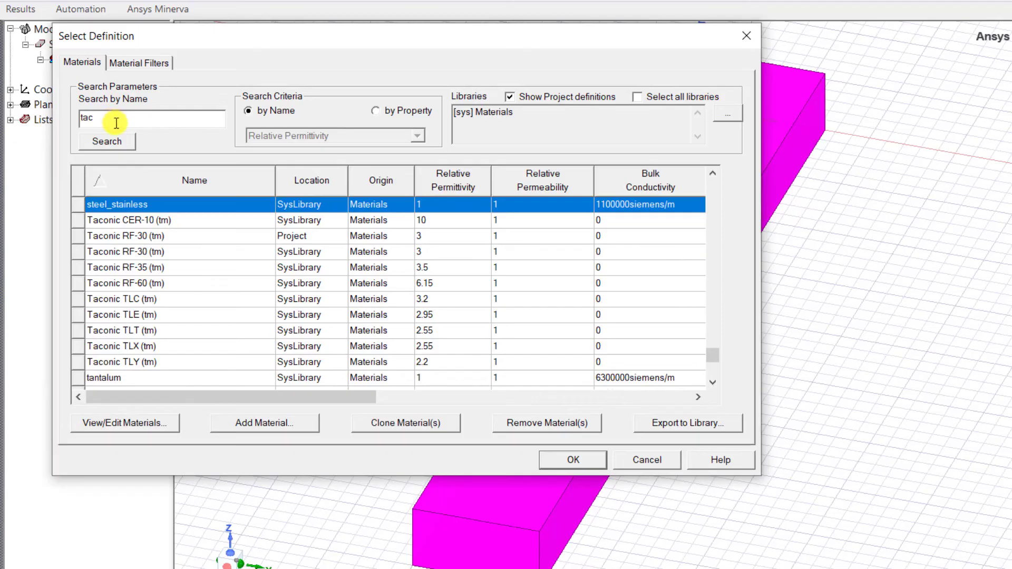
left_click(175, 284)
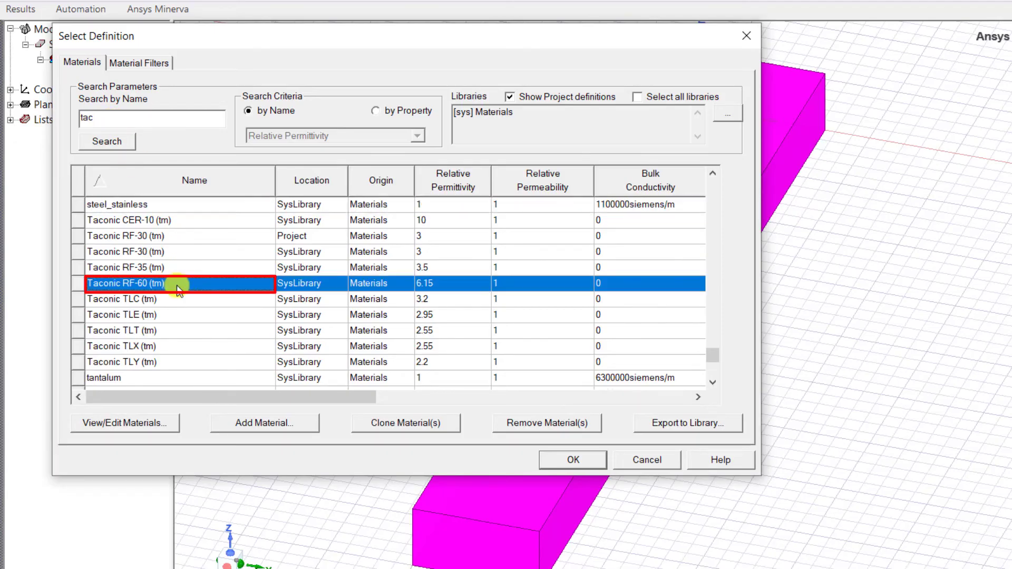
left_click(573, 459)
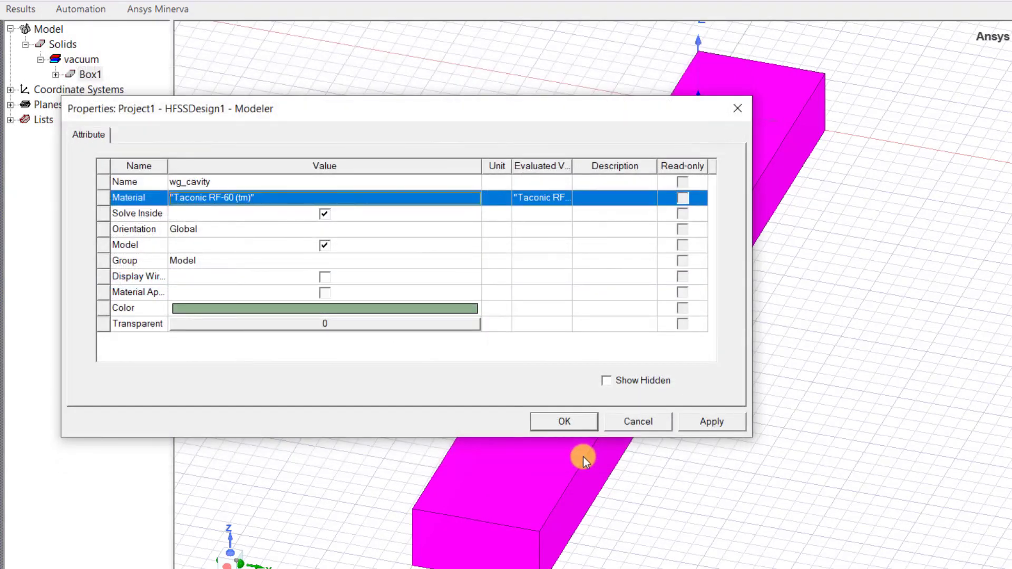
- Set wg_cavity's colour to teal
left_click(406, 309)
left_click(316, 274)
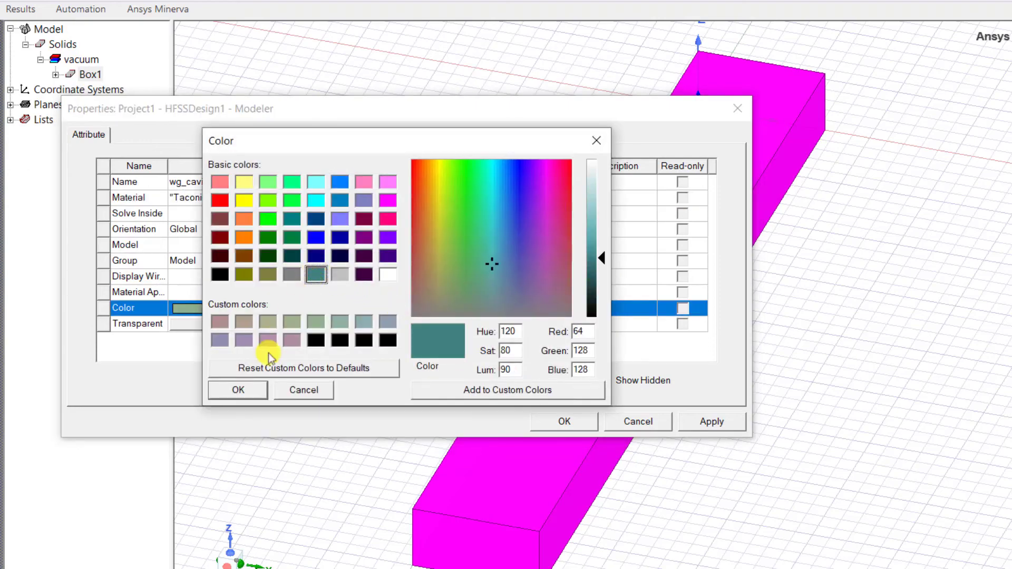
left_click(238, 390)
- Set wg_cavity's transparency to 0.8
left_click(288, 323)
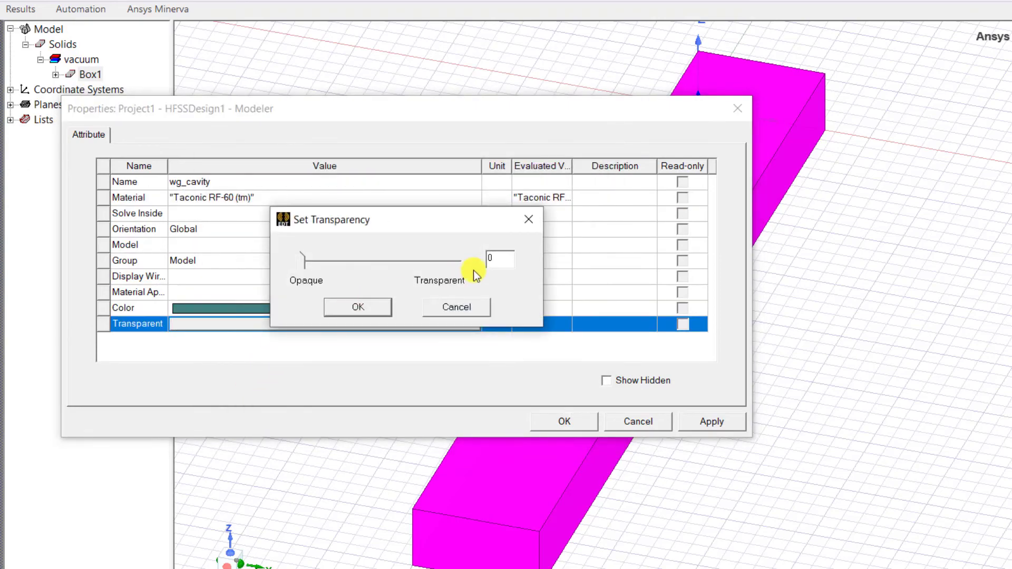
left_click(497, 258)
type(".8")
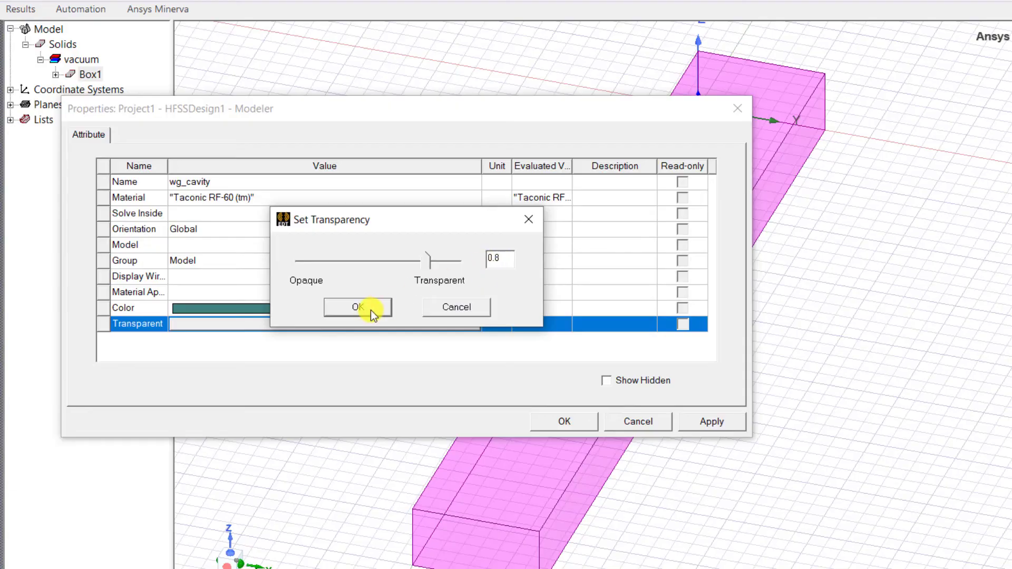
left_click(371, 310)
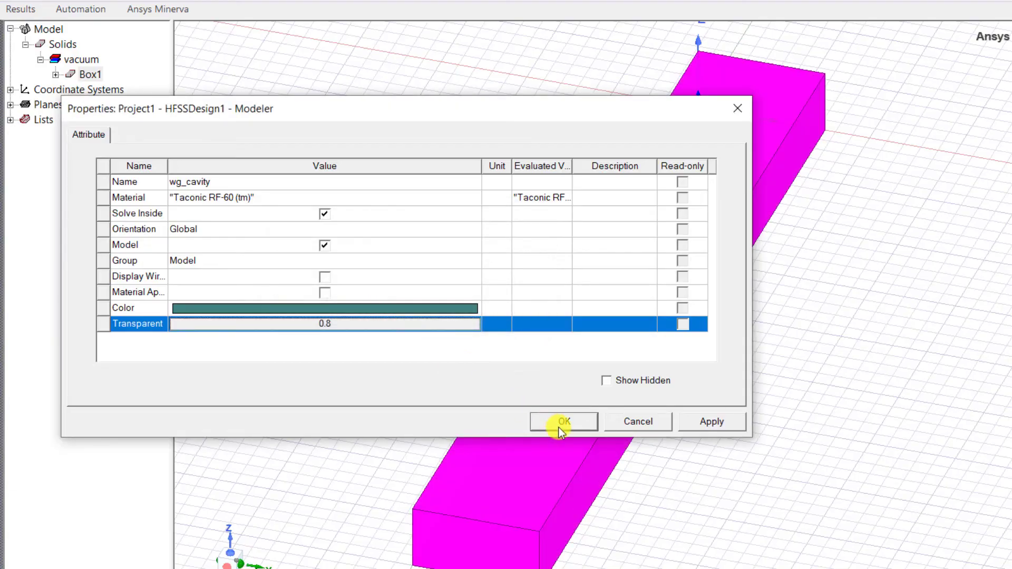